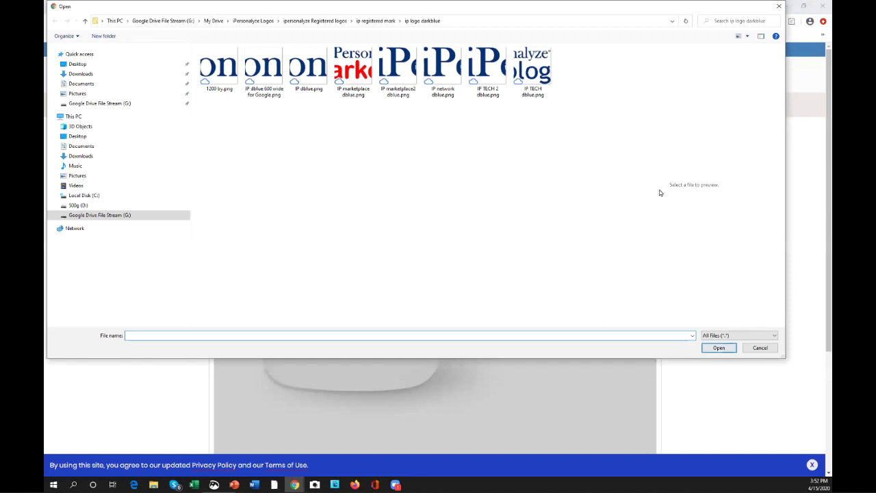
# Add the image IP TECH dblue.png to the mug and shrink it until the whole logo fits inside the print area.
pyautogui.click(536, 80)
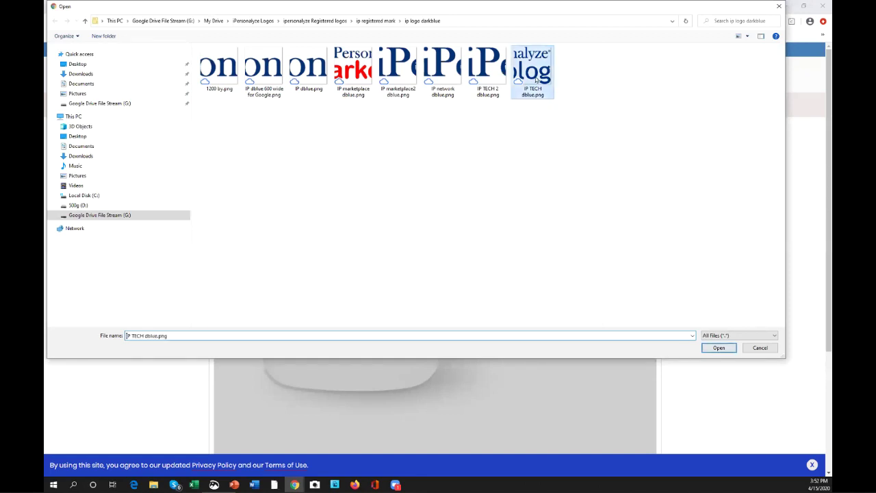
pyautogui.click(718, 347)
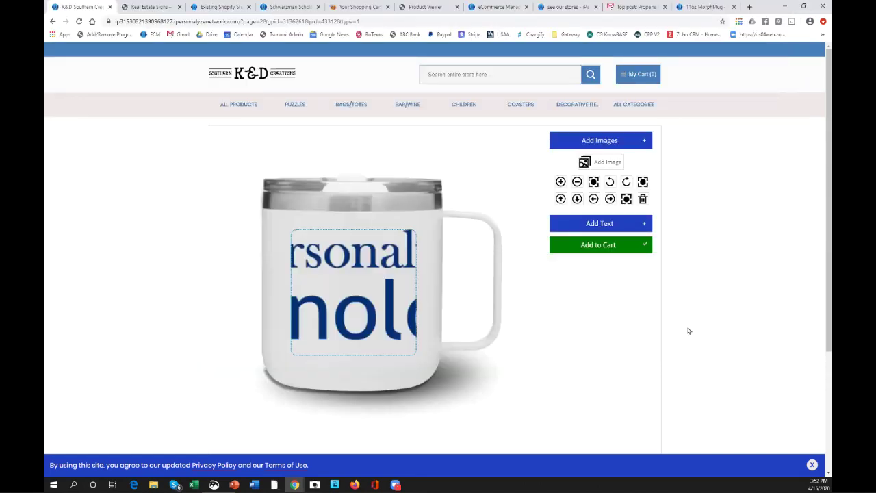
pyautogui.click(577, 182)
pyautogui.click(577, 182)
pyautogui.click(577, 182)
pyautogui.click(577, 182)
pyautogui.click(577, 182)
pyautogui.click(577, 182)
pyautogui.click(577, 182)
pyautogui.click(577, 182)
pyautogui.click(577, 182)
pyautogui.click(577, 182)
pyautogui.click(577, 182)
pyautogui.click(577, 182)
pyautogui.click(576, 182)
pyautogui.click(577, 182)
pyautogui.click(577, 182)
pyautogui.click(577, 182)
pyautogui.click(577, 182)
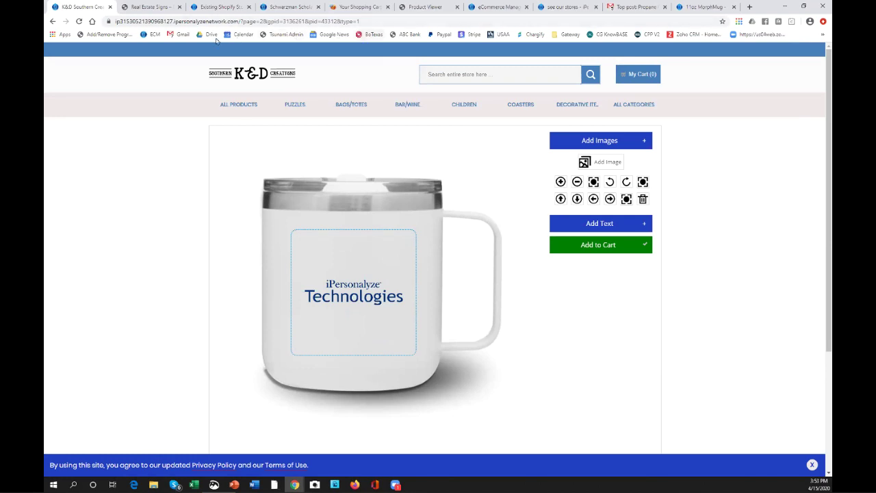
# Switch to the eCommerce Administrator, search the stores for "gan" and open the Gann Academy store.
pyautogui.click(154, 35)
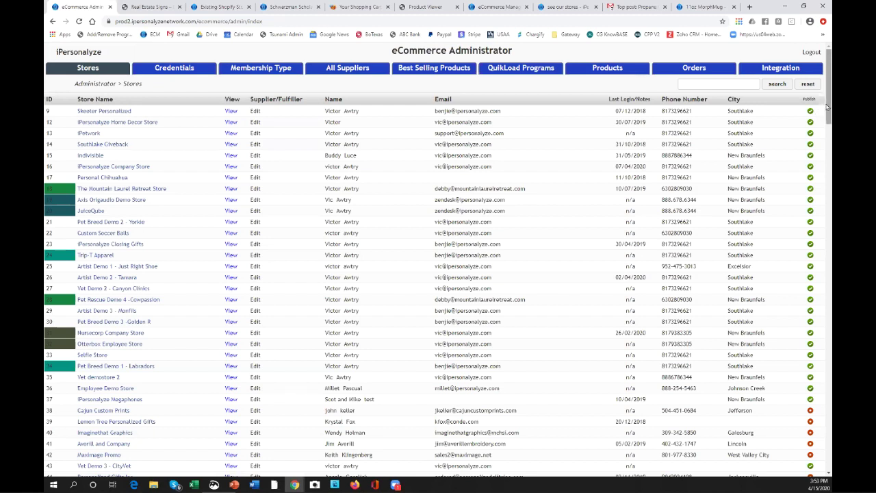
pyautogui.click(705, 83)
pyautogui.write('ge')
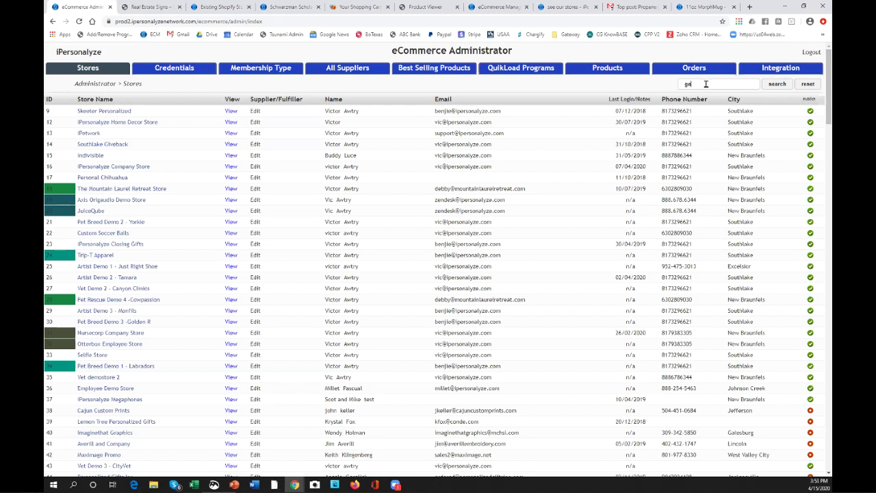
pyautogui.write('an')
pyautogui.click(777, 84)
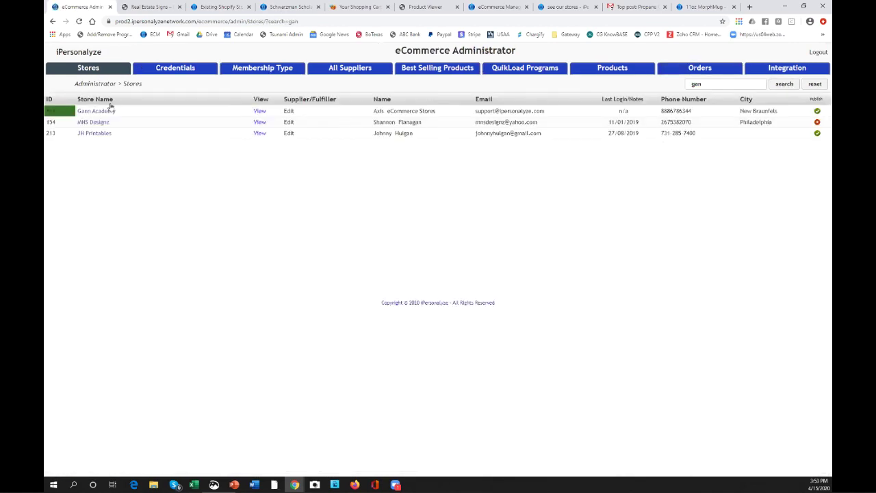
pyautogui.click(94, 112)
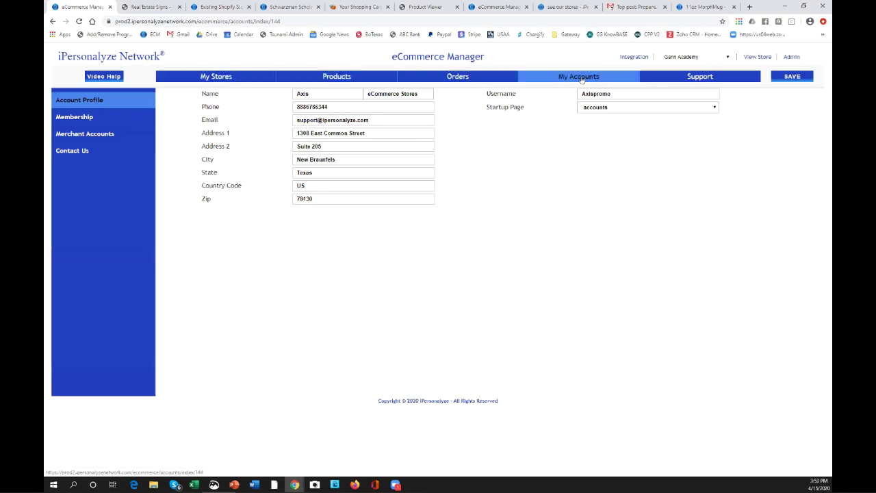
# Open the Gann Academy store settings, then view and save its shipping options.
pyautogui.click(212, 80)
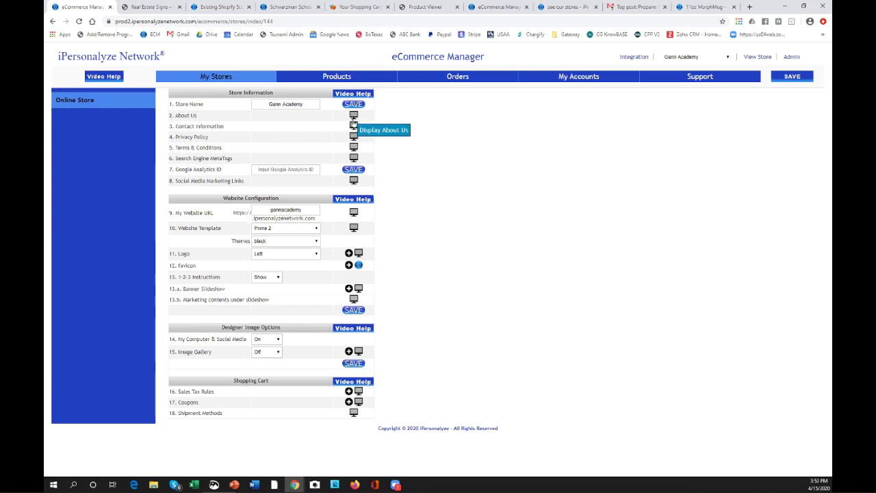
pyautogui.click(353, 412)
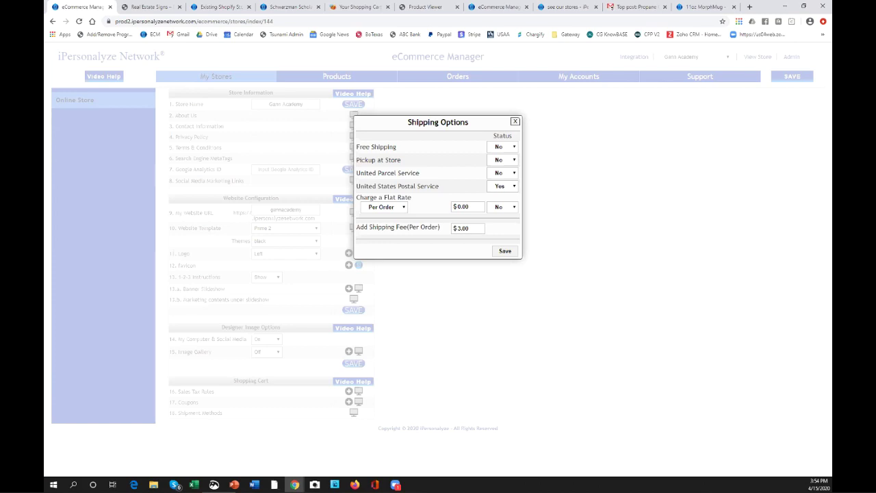
pyautogui.click(504, 251)
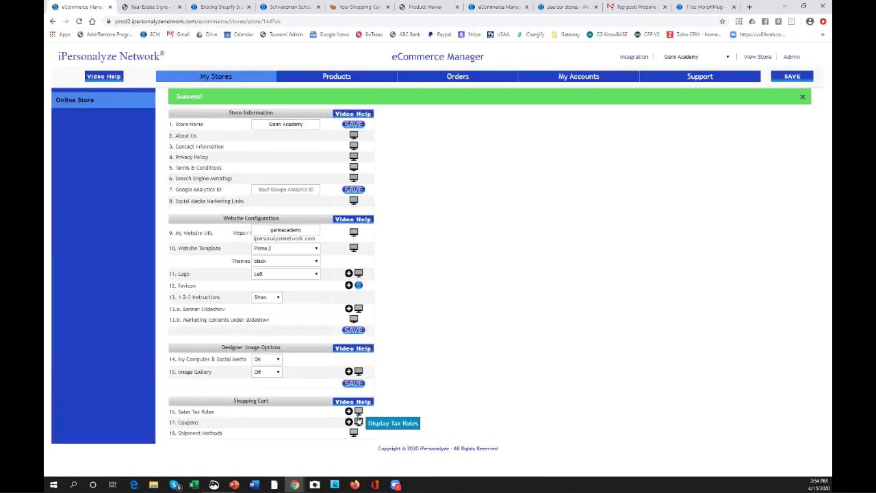
# Review the store's existing discount coupons and the code and amount choices for a new coupon, without adding one.
pyautogui.click(358, 422)
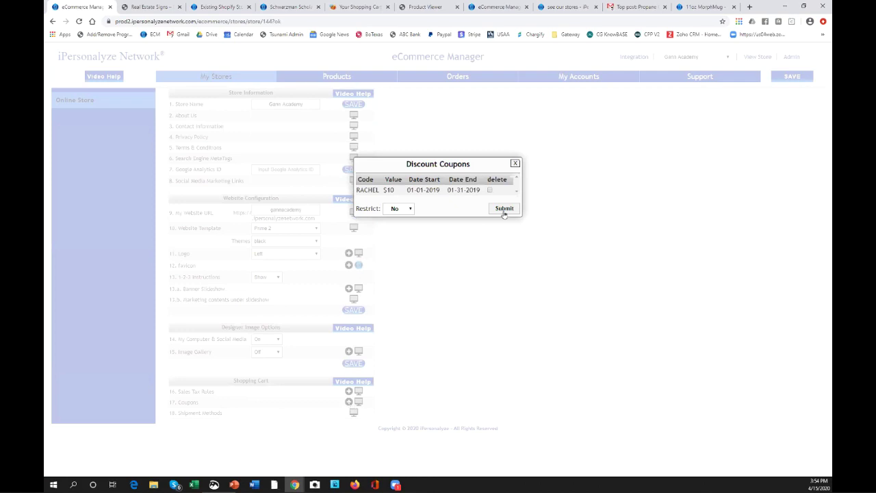
pyautogui.click(515, 163)
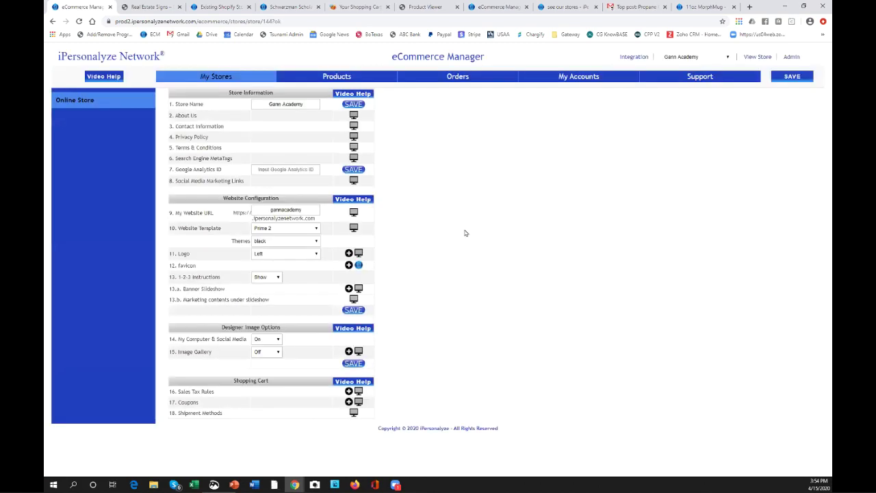
pyautogui.click(348, 402)
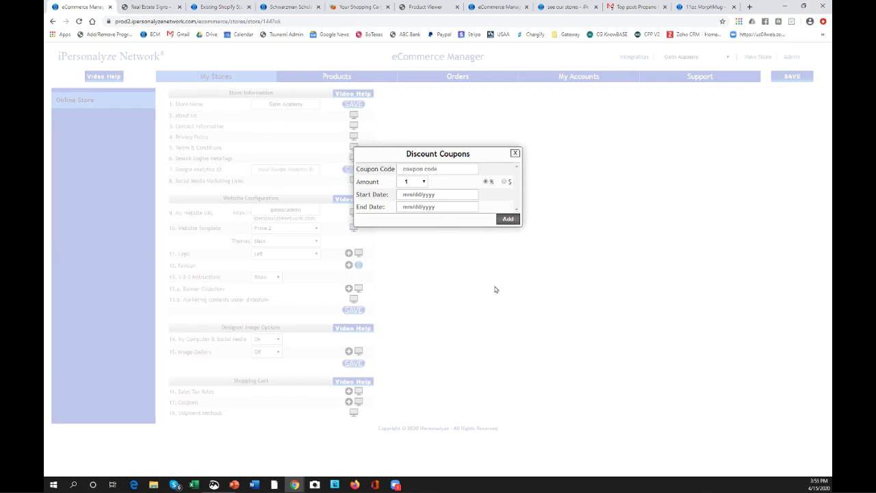
pyautogui.click(412, 169)
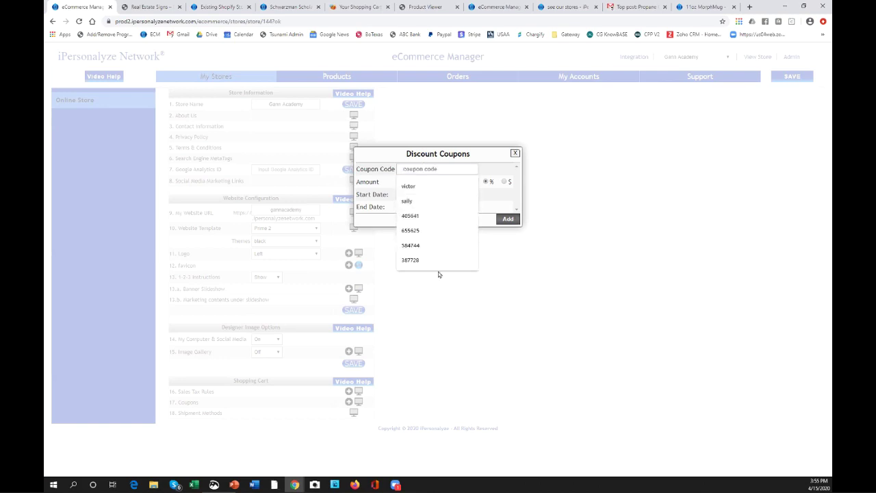
pyautogui.click(493, 205)
pyautogui.click(420, 182)
pyautogui.scroll(-10, 415, 253)
pyautogui.scroll(9, 414, 253)
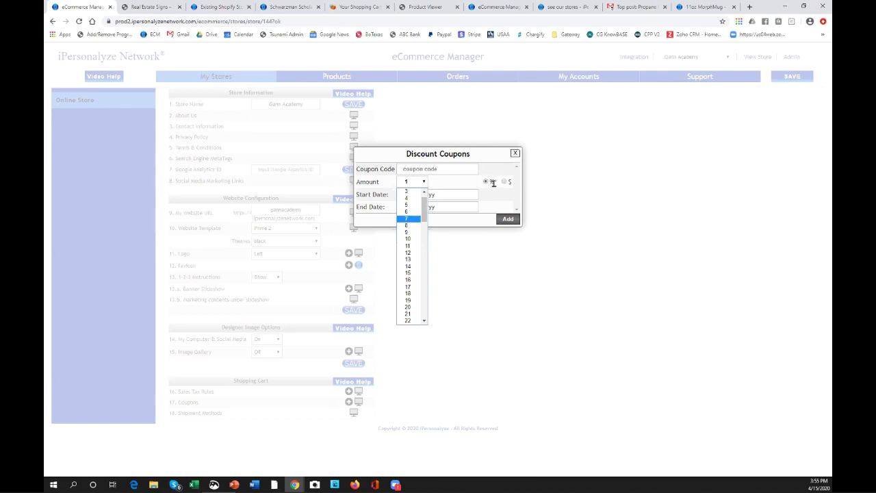
pyautogui.click(586, 258)
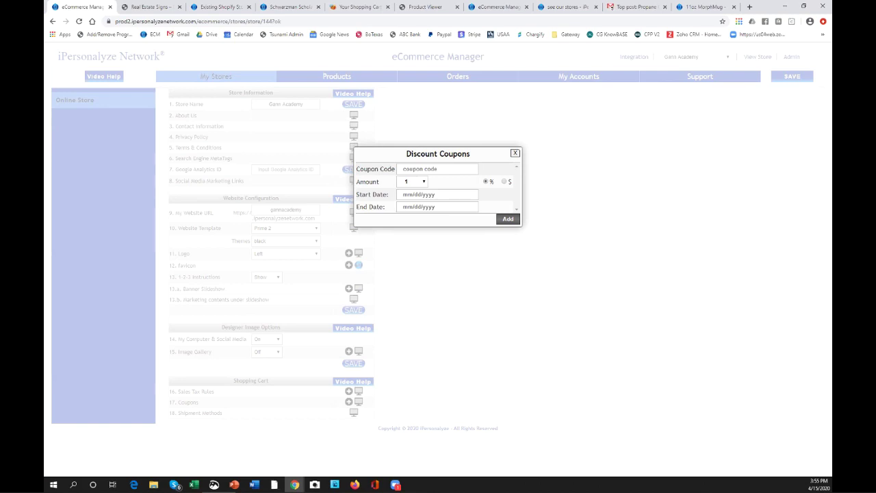
pyautogui.click(514, 154)
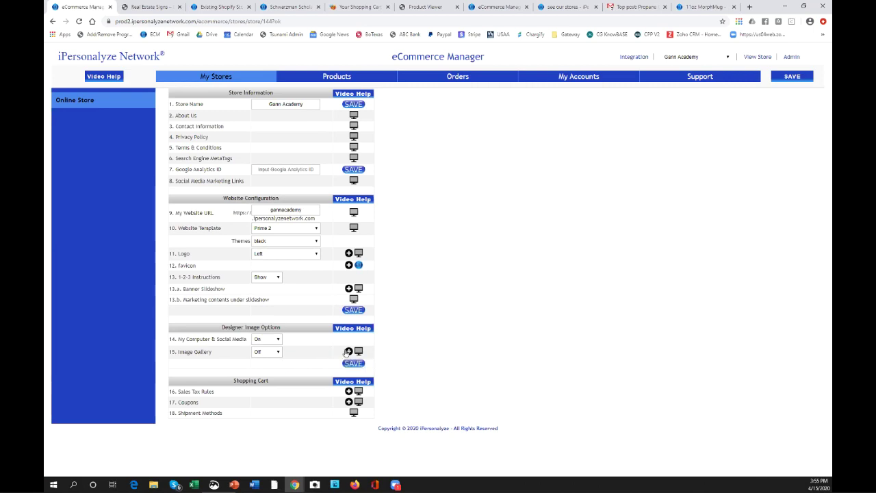
# Review the store's sales tax rules and the include-shipping choices for a new rule, without adding one.
pyautogui.click(358, 391)
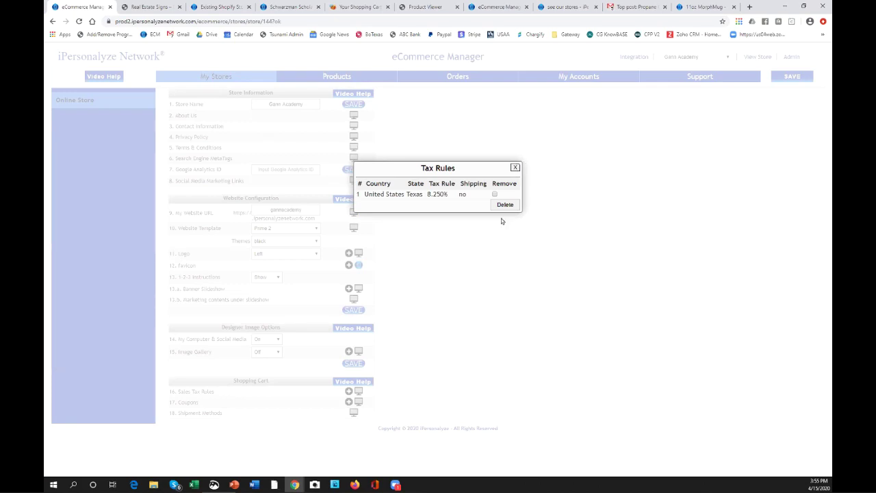
pyautogui.click(516, 167)
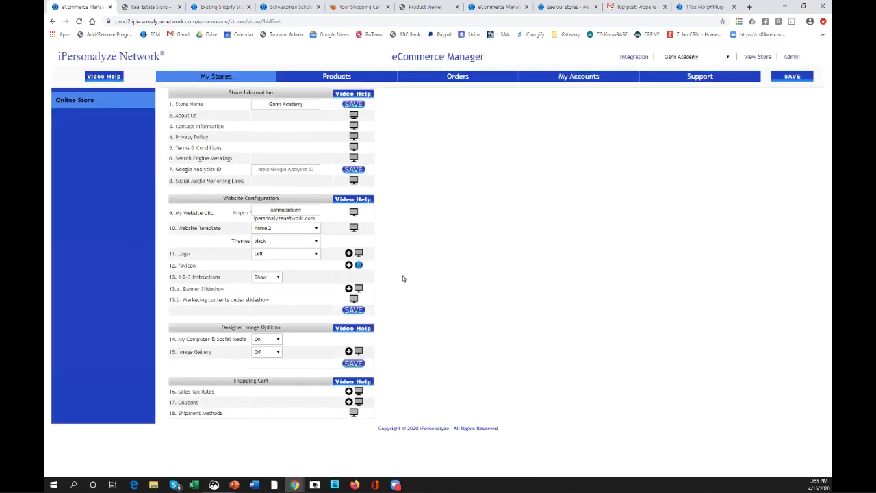
pyautogui.click(348, 391)
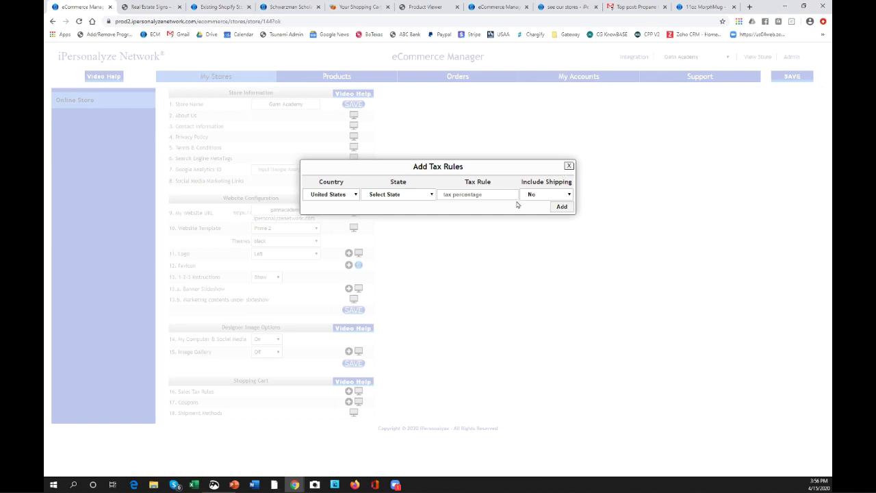
pyautogui.click(567, 197)
pyautogui.click(540, 210)
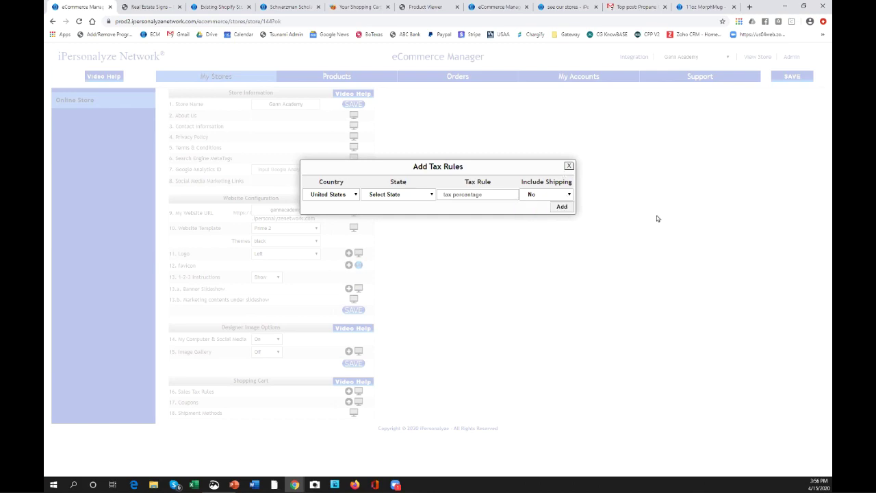
pyautogui.click(570, 166)
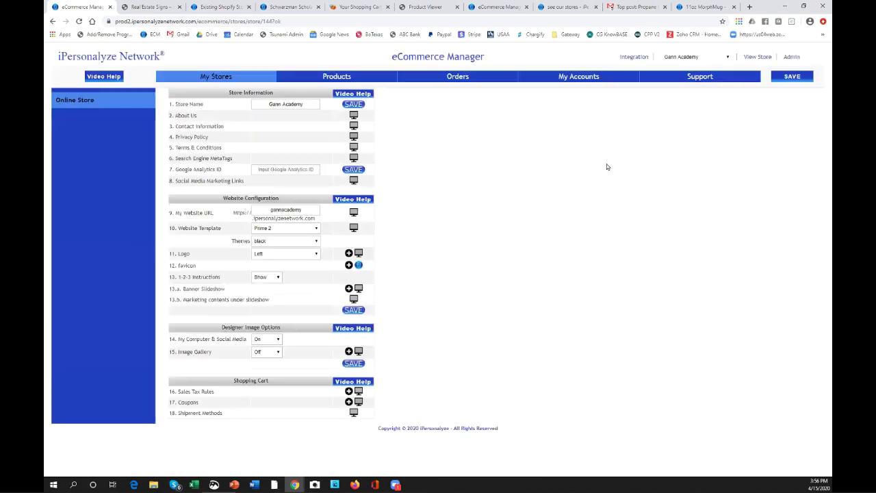
# View the Gann Academy orders and the list of its store products.
pyautogui.click(462, 80)
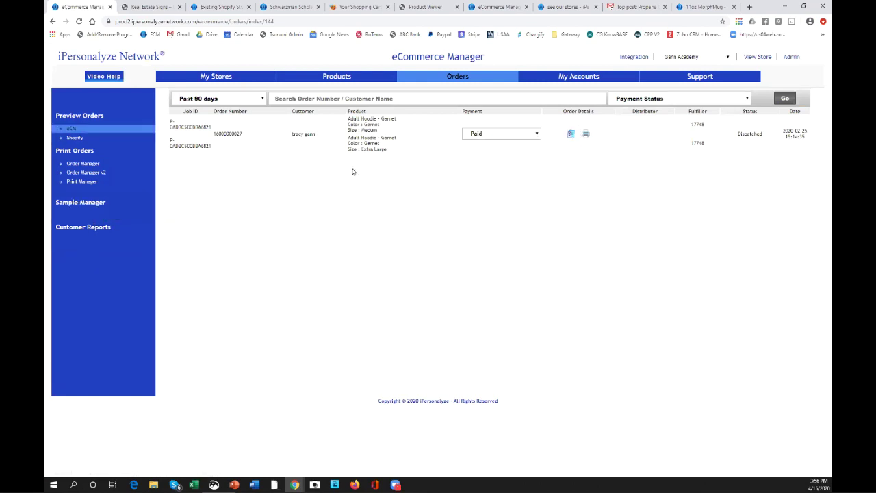
pyautogui.click(330, 80)
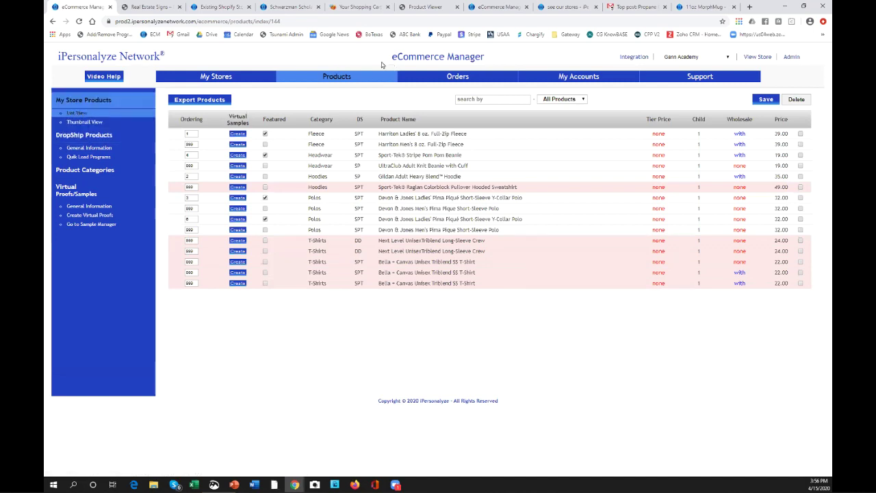
pyautogui.click(81, 113)
# Try to open a virtual sample of the Harriton Ladies Full-Zip Fleece - Black, and return to the product list.
pyautogui.click(237, 134)
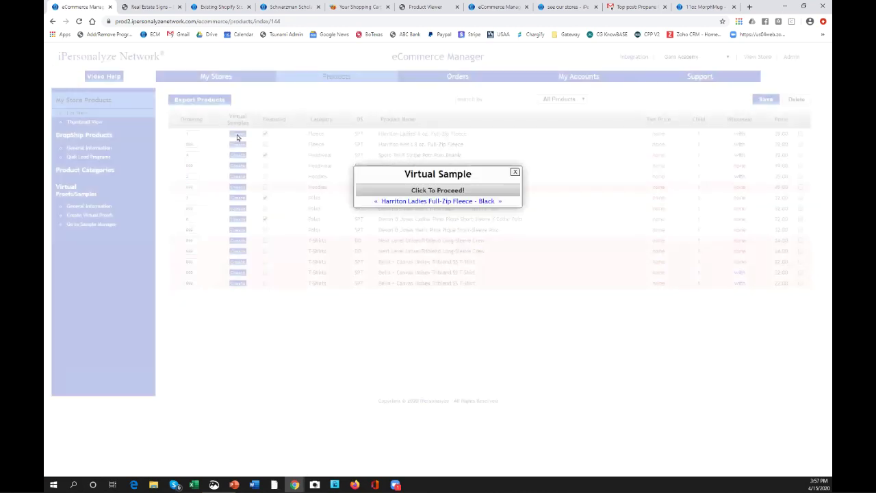
pyautogui.click(419, 200)
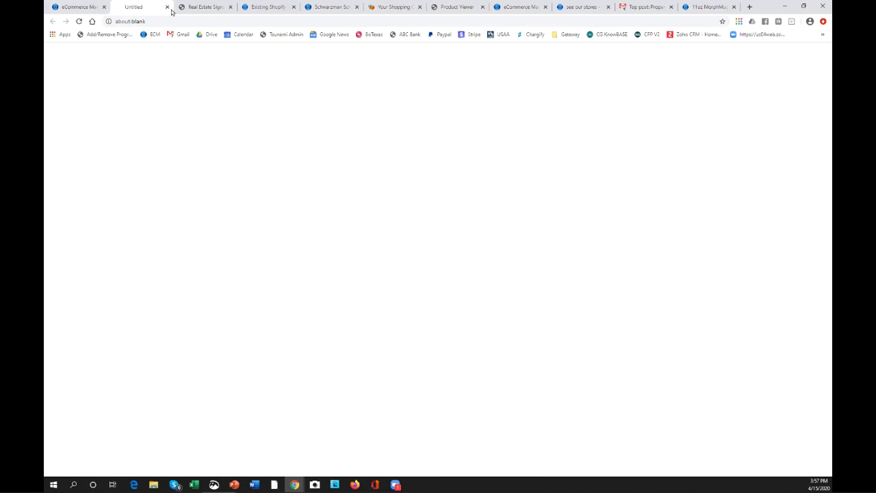
pyautogui.click(74, 7)
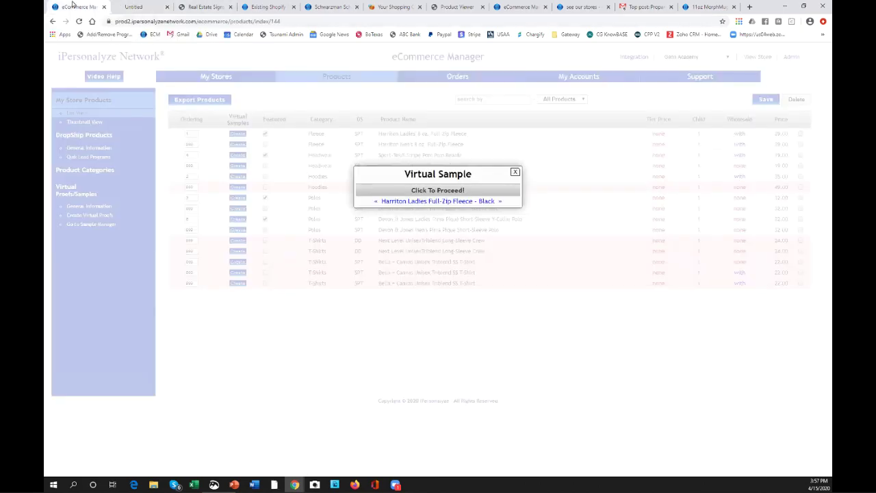
pyautogui.click(426, 201)
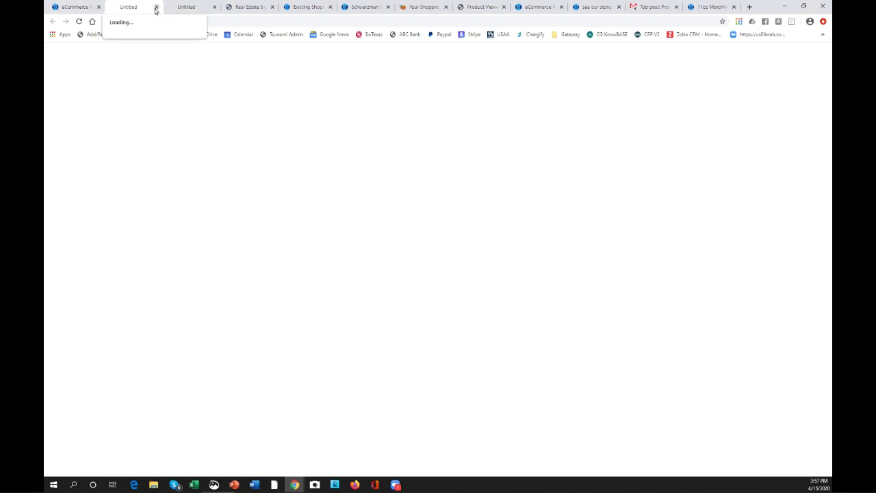
pyautogui.click(89, 6)
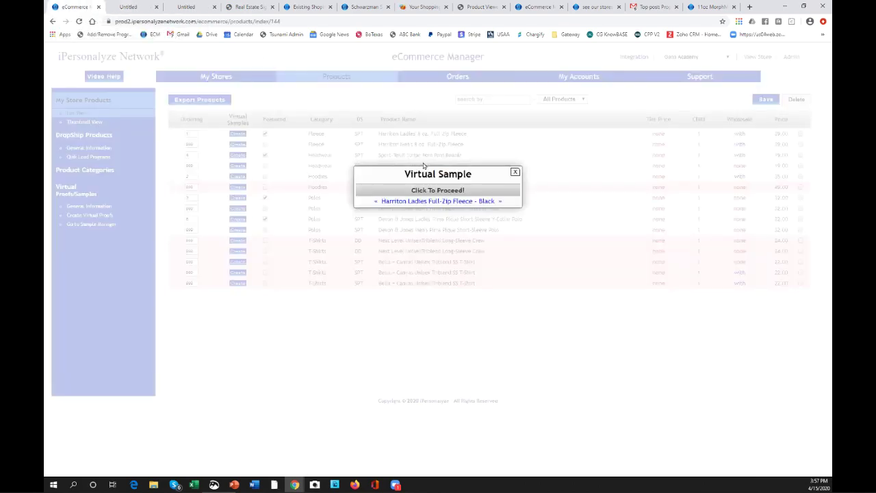
pyautogui.click(515, 172)
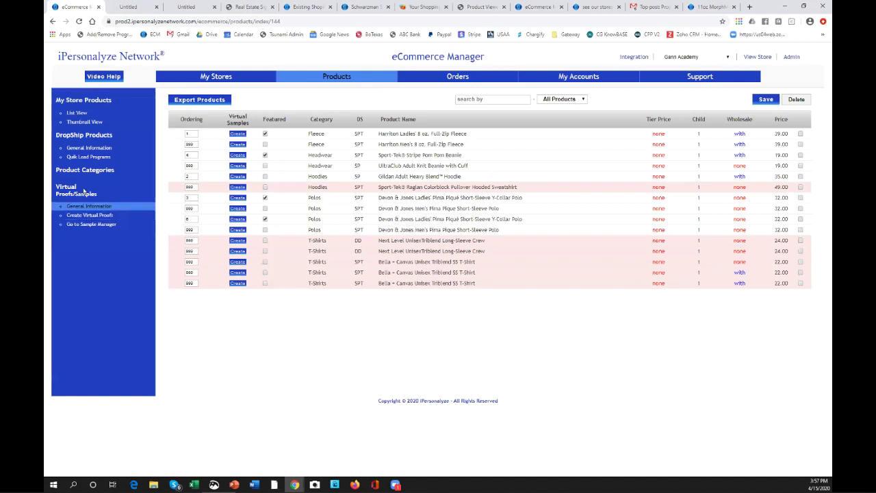
# Switch to the Schwarzman Scholars store and show its product list.
pyautogui.rightClick(715, 68)
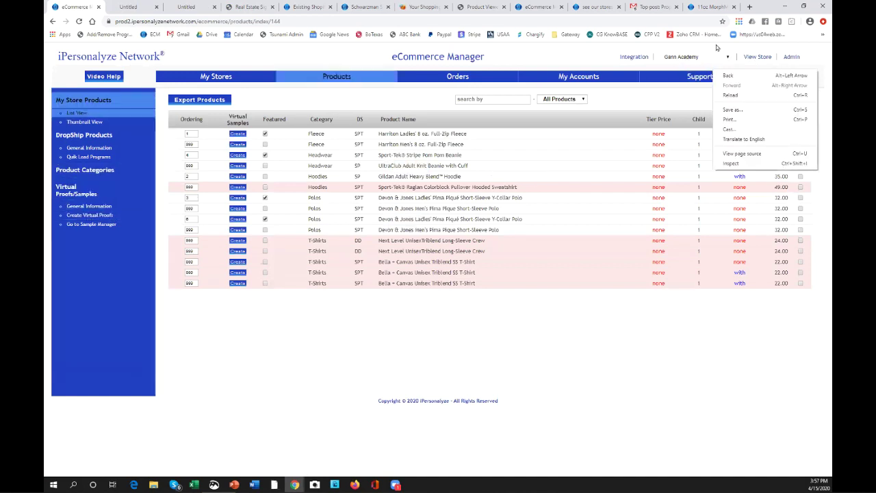
pyautogui.click(728, 57)
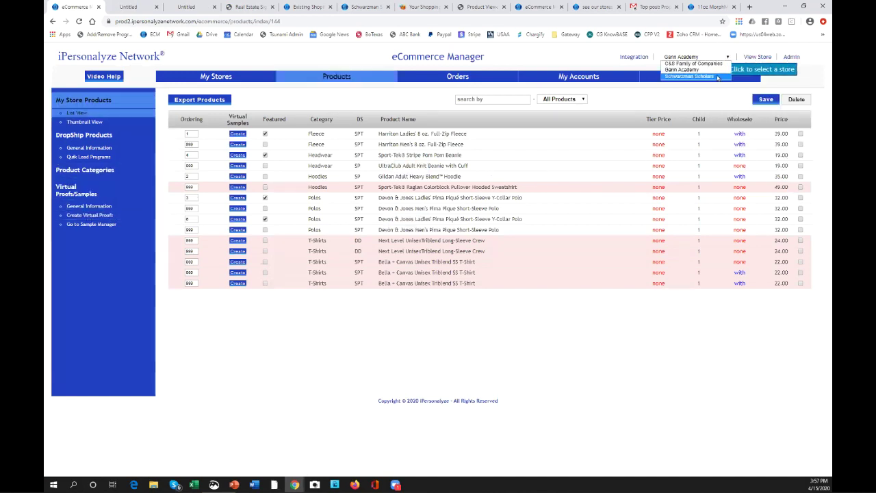
pyautogui.click(716, 76)
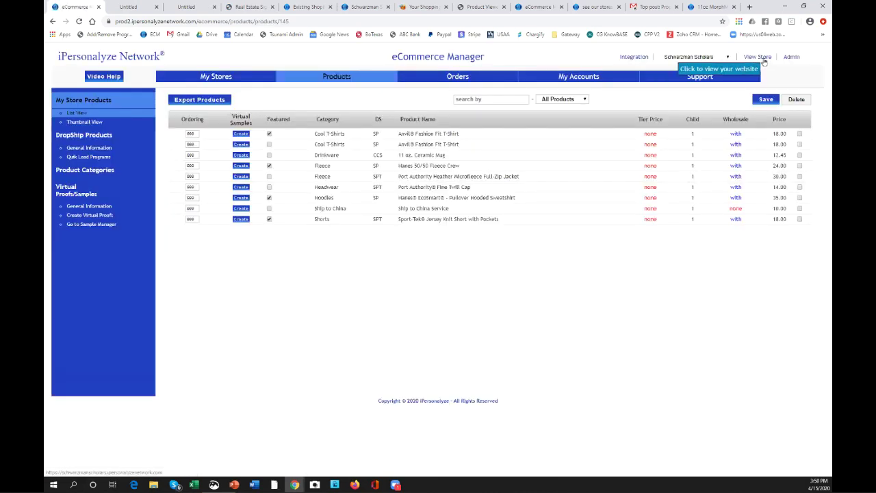
pyautogui.click(337, 76)
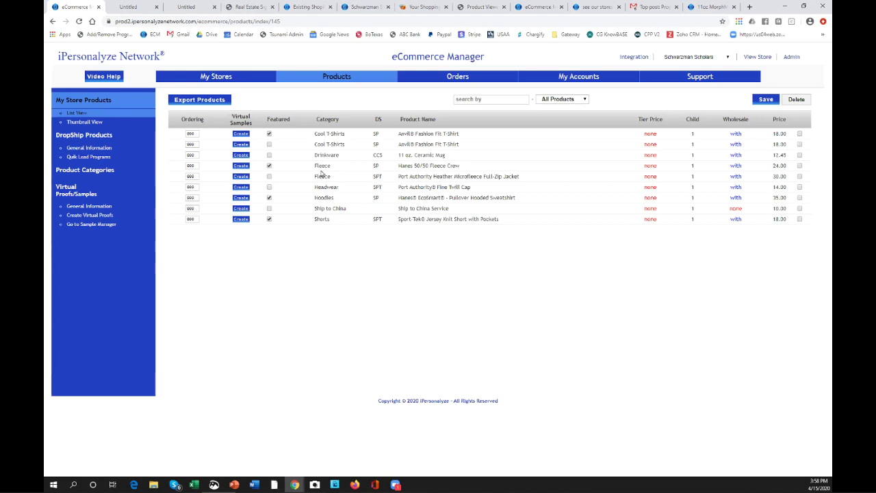
# View the C&S Family of Companies store's product list and switch back to the Gann Academy store.
pyautogui.click(726, 60)
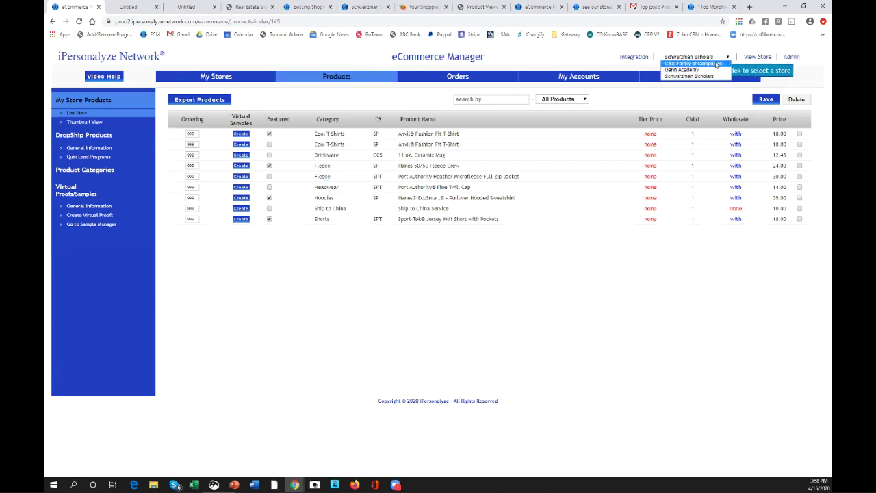
pyautogui.click(706, 64)
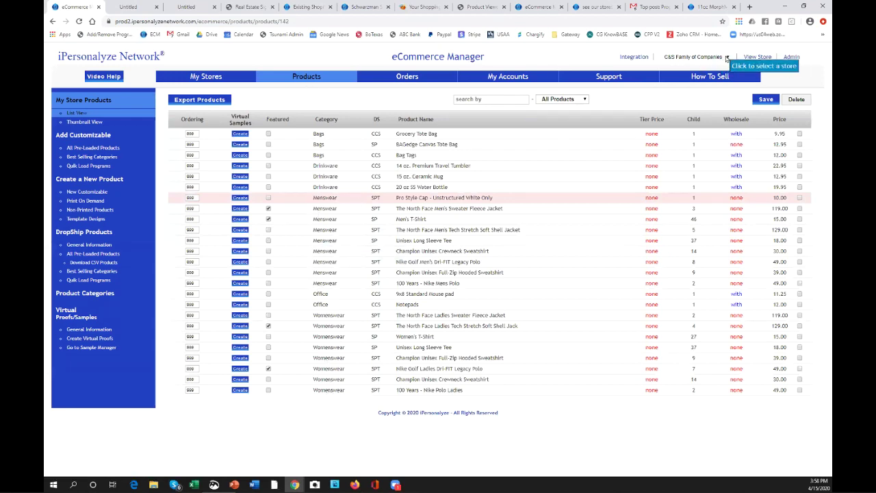
pyautogui.click(723, 58)
pyautogui.click(698, 72)
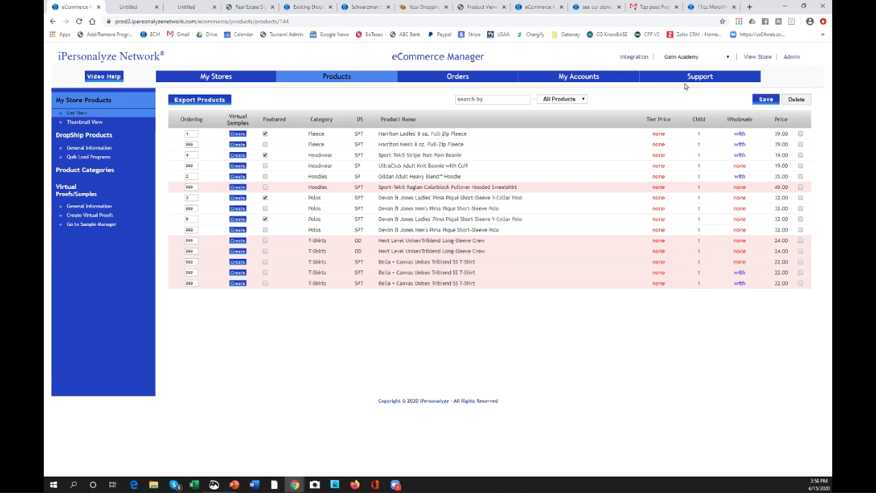
# Show the Gann Academy products as thumbnails and view the Sport-Tek Stripe Pom Pom Beanie's image upload and product editing options without changing them.
pyautogui.click(85, 123)
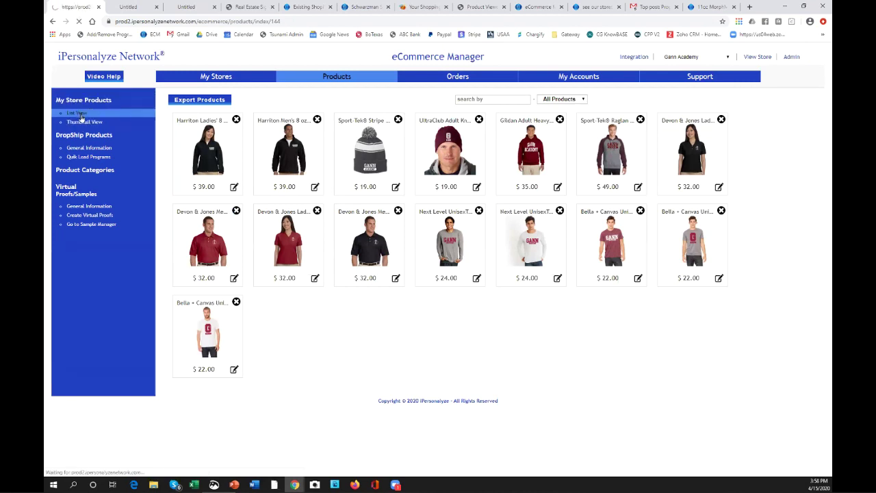
pyautogui.click(81, 123)
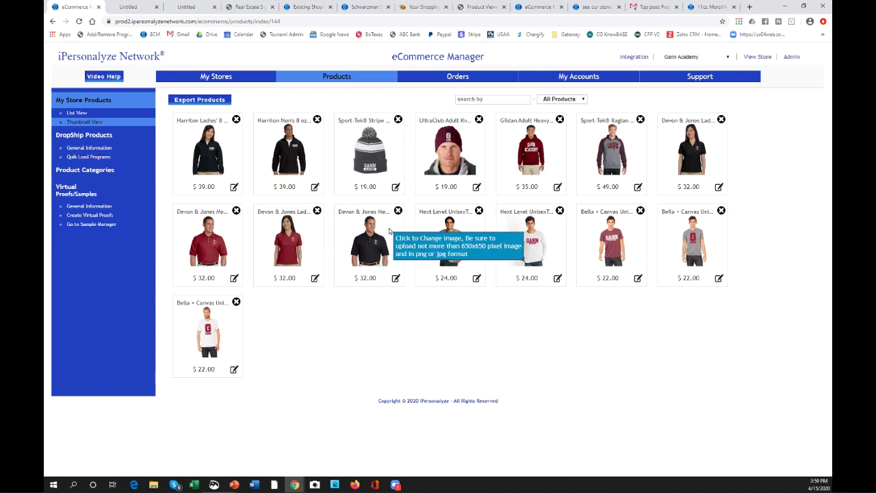
pyautogui.click(373, 159)
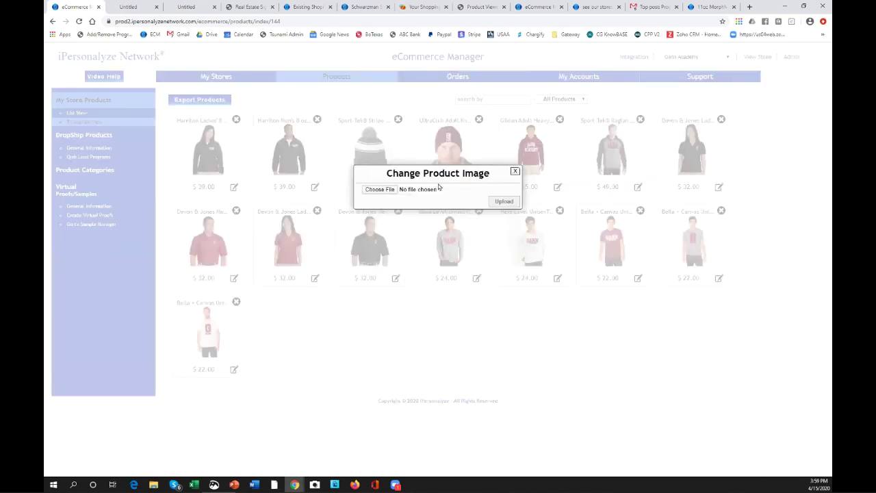
pyautogui.click(516, 171)
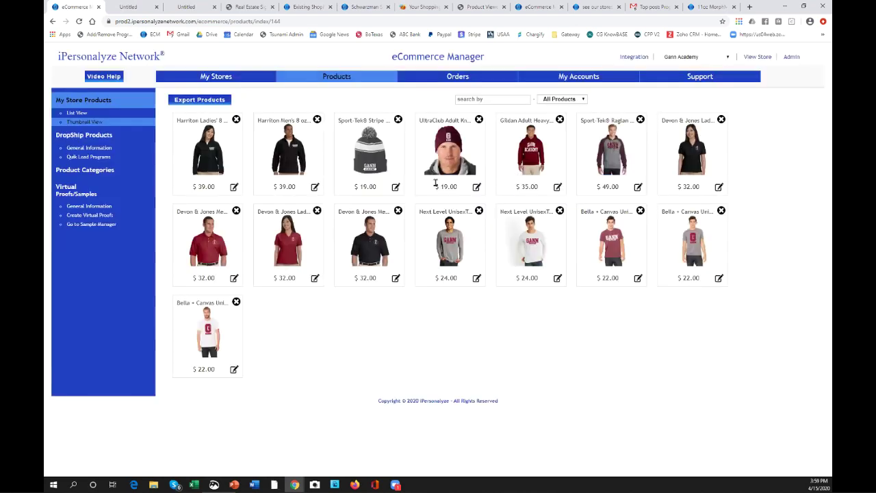
pyautogui.click(397, 188)
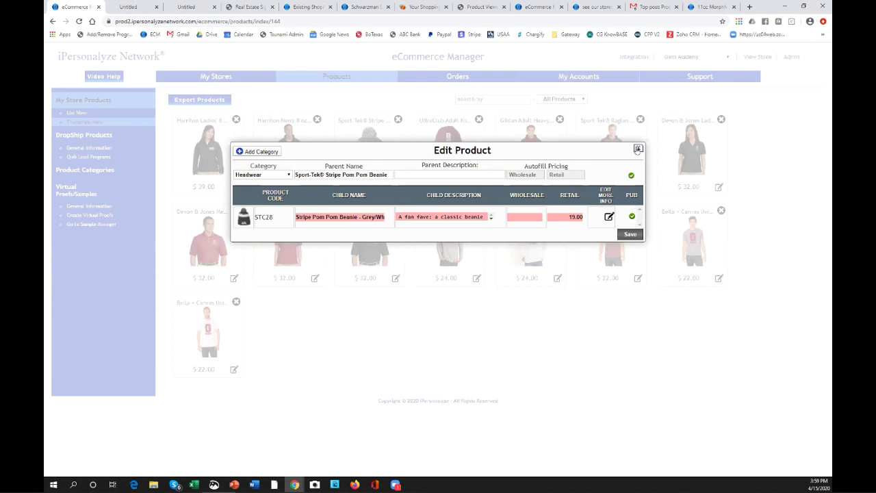
pyautogui.click(638, 149)
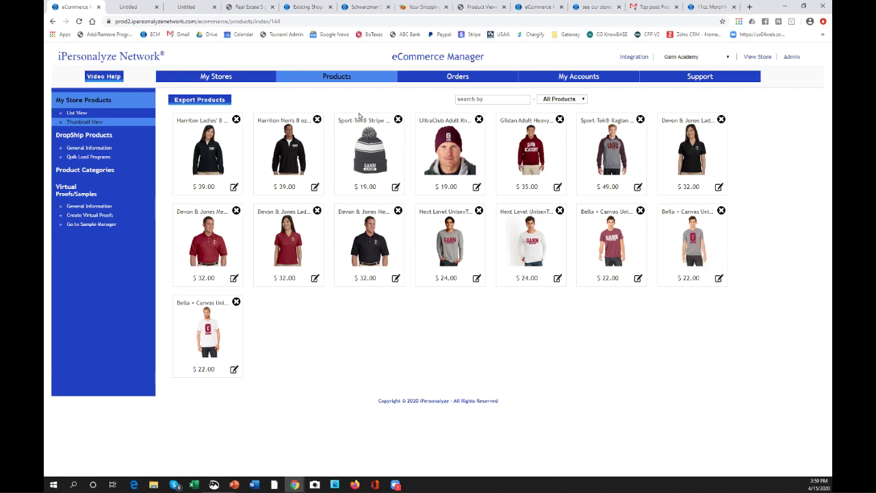
# Review the Gann Academy store's information, website configuration, designer image and shopping cart settings.
pyautogui.click(233, 80)
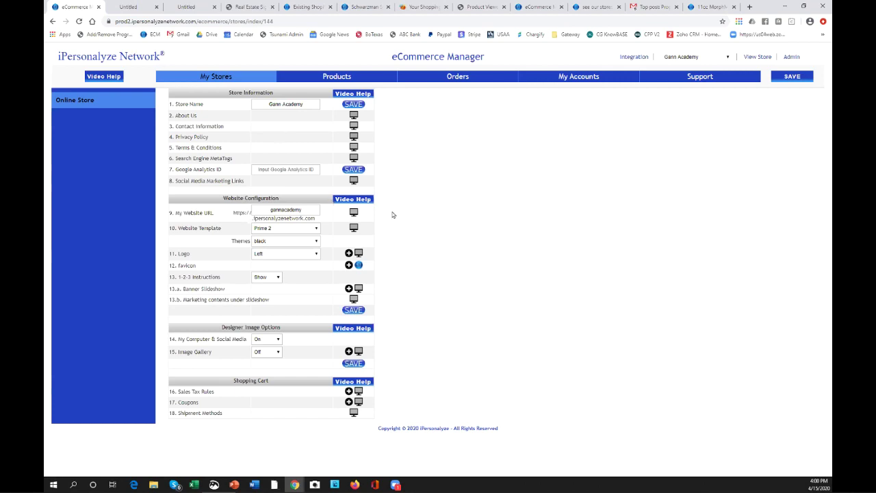
pyautogui.moveTo(292, 170)
pyautogui.click(201, 77)
# Open the live Gann Academy storefront and look over its banner and featured products.
pyautogui.click(760, 58)
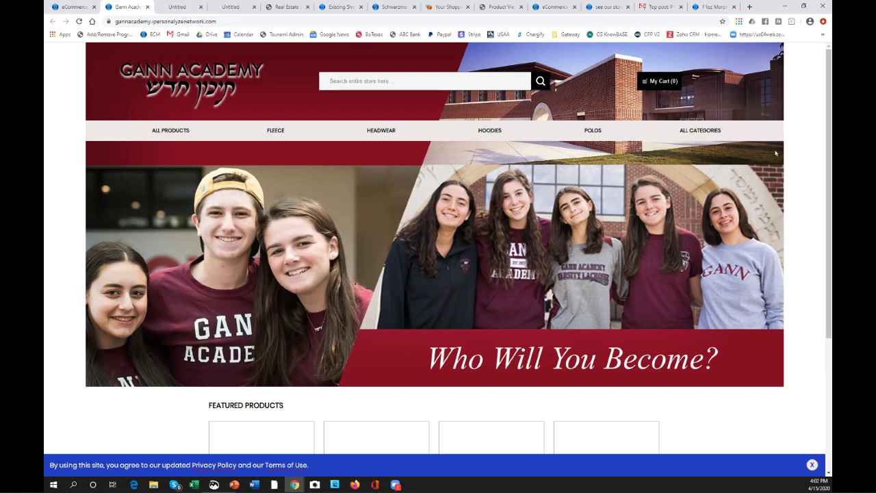
pyautogui.moveTo(826, 167); pyautogui.dragTo(828, 240)
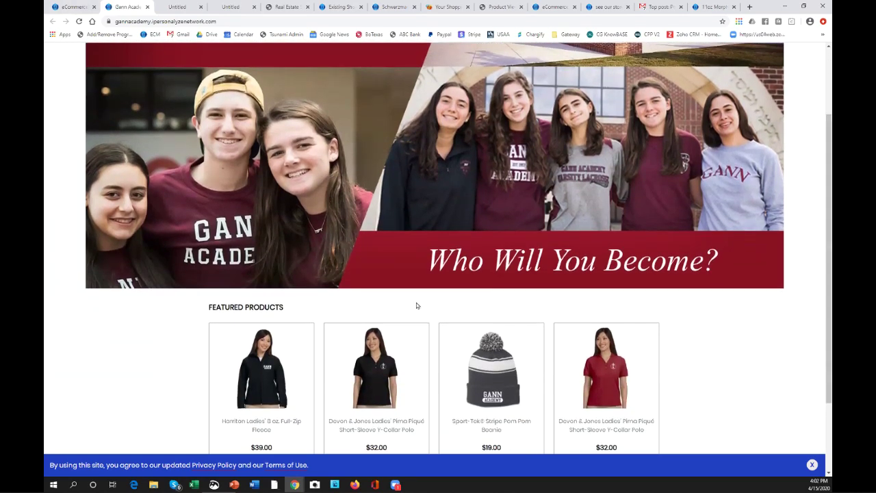
pyautogui.moveTo(825, 274); pyautogui.dragTo(828, 287)
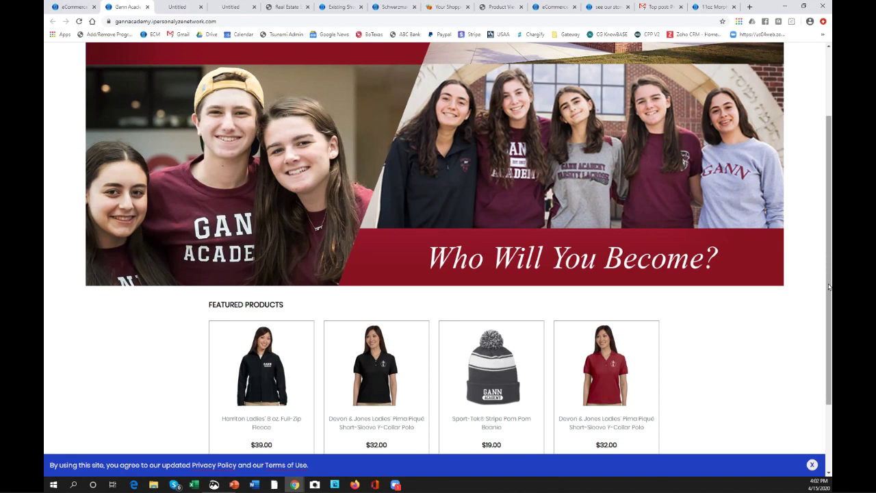
pyautogui.moveTo(828, 286); pyautogui.dragTo(825, 209)
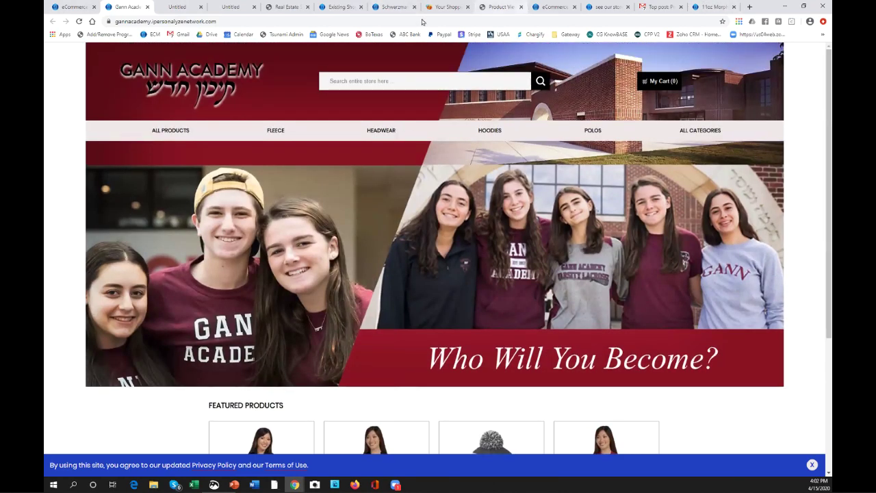
# Switch to the Duraluxe Real Estate Signs collection and open the FOR SALE Sign 12" x 18" product page.
pyautogui.click(286, 7)
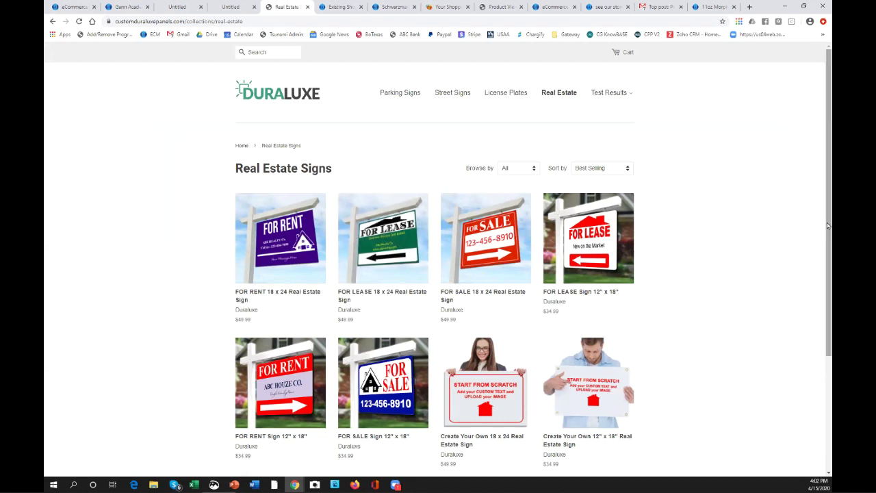
pyautogui.scroll(-1, 826, 225)
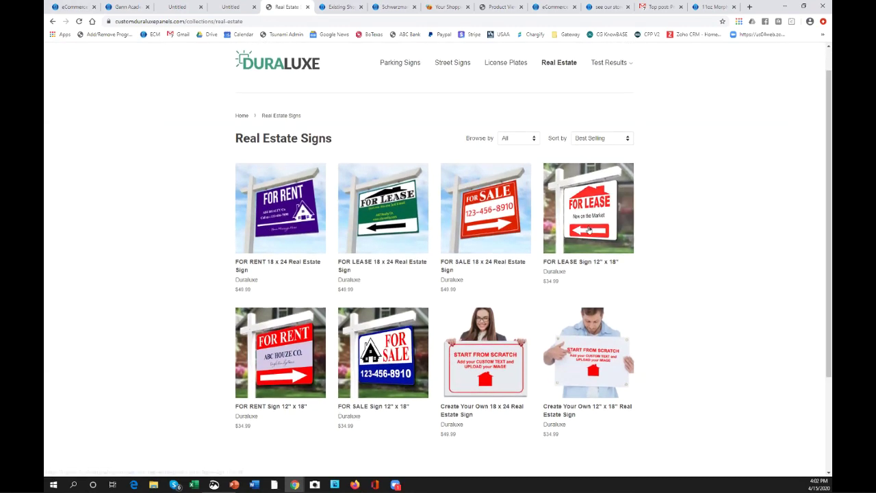
pyautogui.click(373, 350)
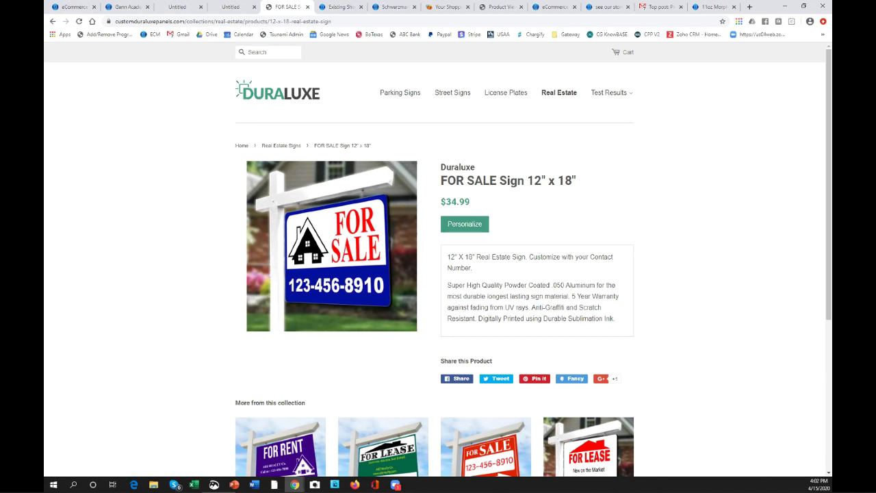
# Close the two untitled browser tabs and look over the FOR SALE sign's product page.
pyautogui.click(253, 7)
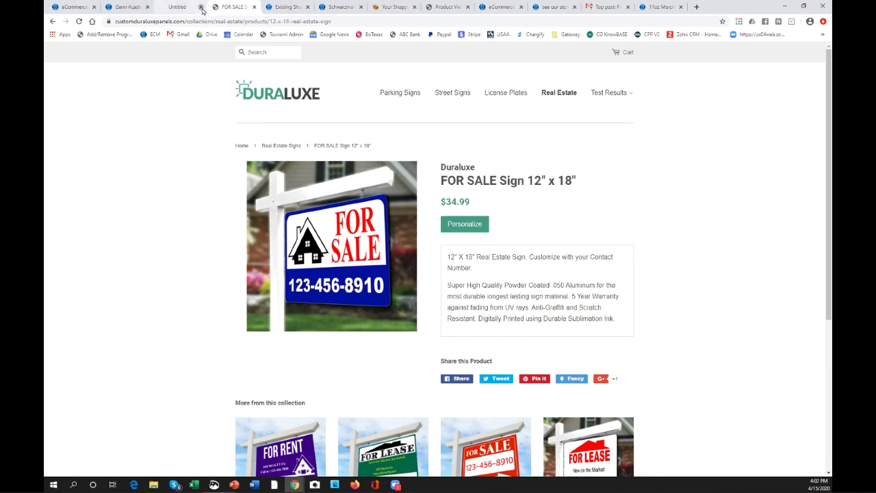
pyautogui.click(201, 8)
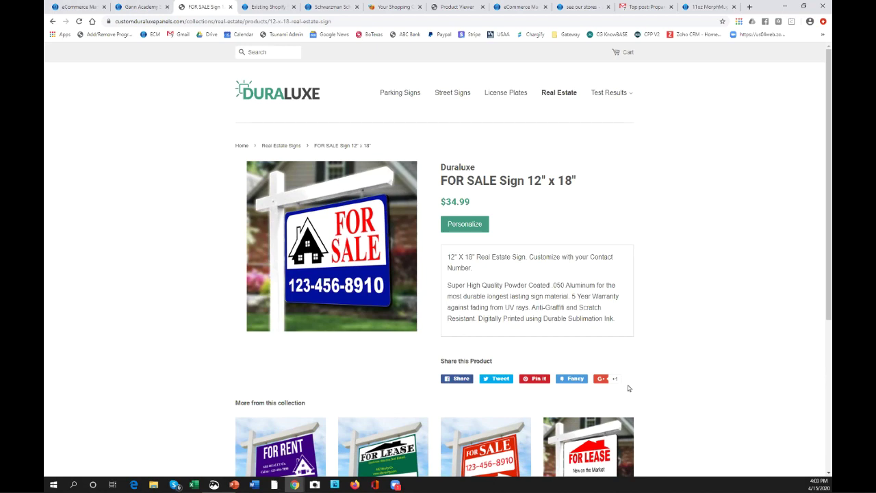
pyautogui.moveTo(828, 115); pyautogui.dragTo(828, 161)
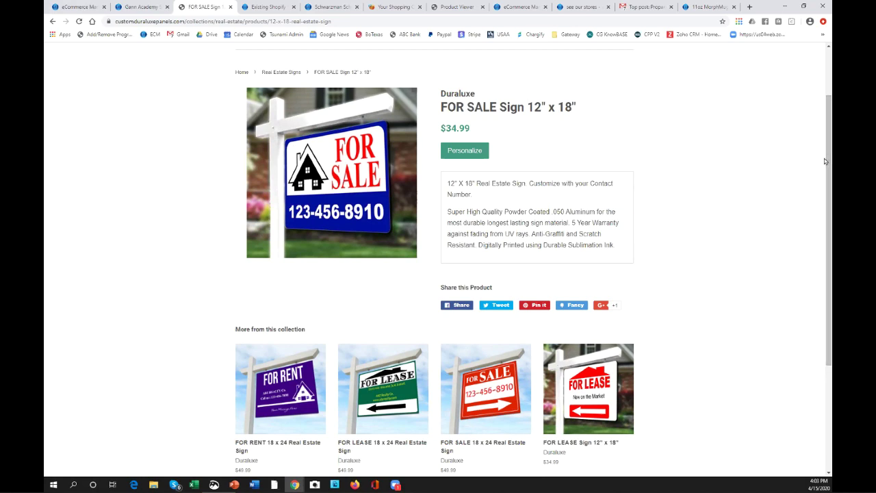
pyautogui.moveTo(828, 199); pyautogui.dragTo(828, 154)
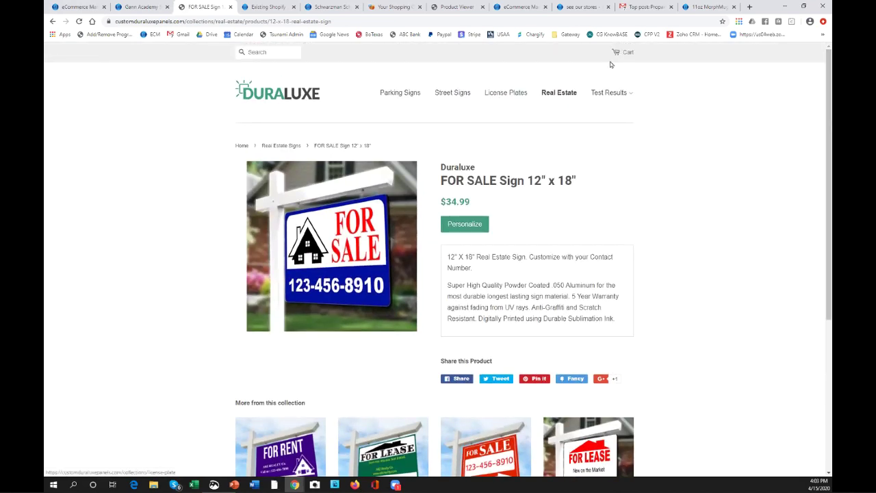
# Return to the Gann Academy store settings in the eCommerce Manager and switch to the Schwarzman Scholars storefront's Shorts page.
pyautogui.click(78, 7)
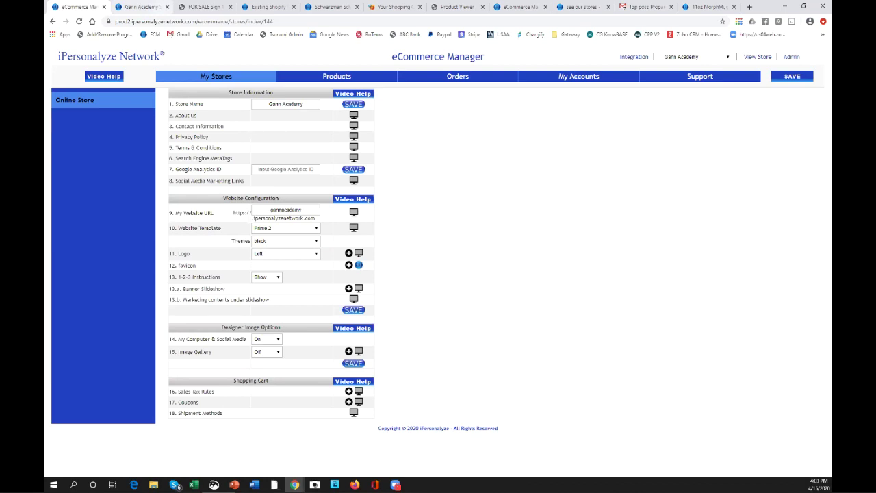
pyautogui.press('super+d')
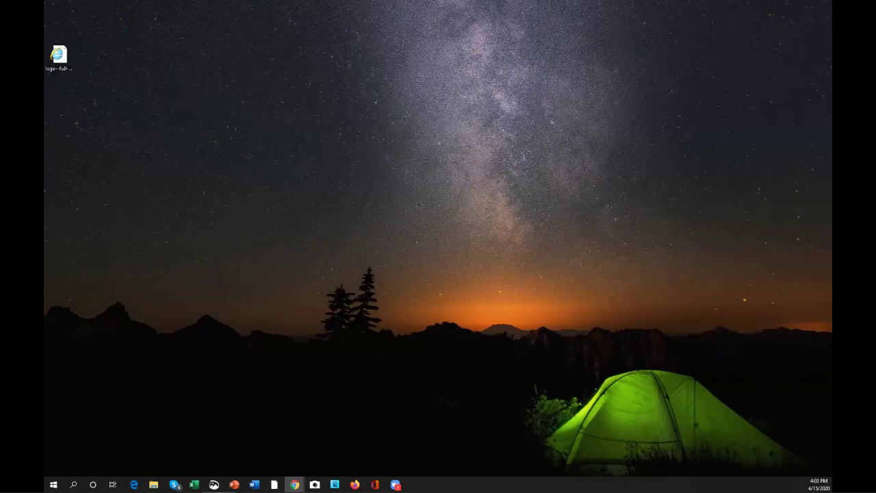
pyautogui.press('super+d')
pyautogui.click(632, 179)
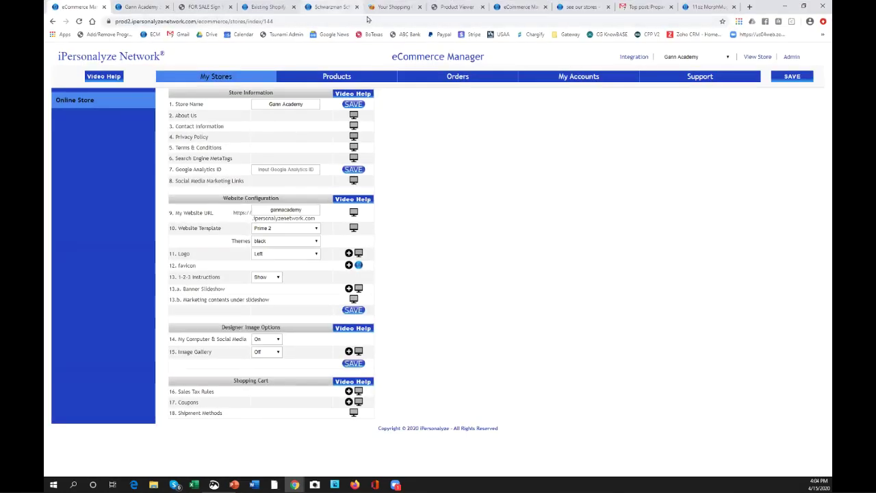
pyautogui.click(331, 7)
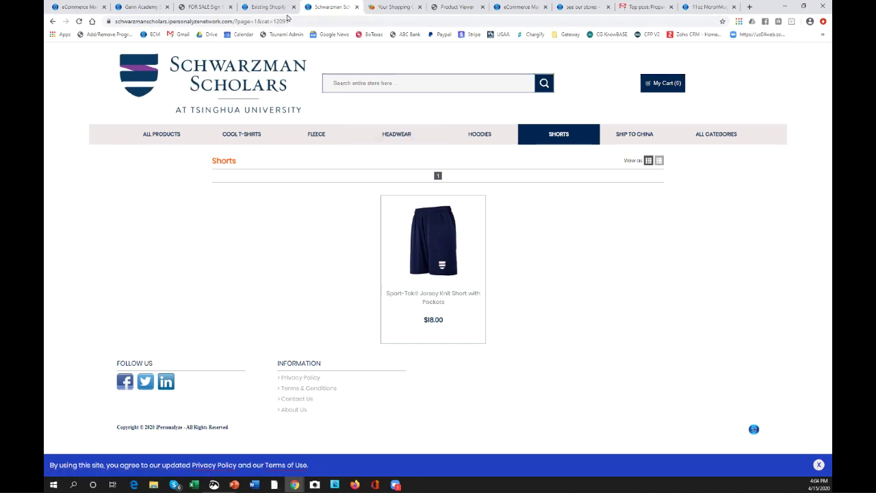
# Open a new browser tab and maximize the Gmail window with the "Product Image - Customizable Product" email.
pyautogui.click(749, 8)
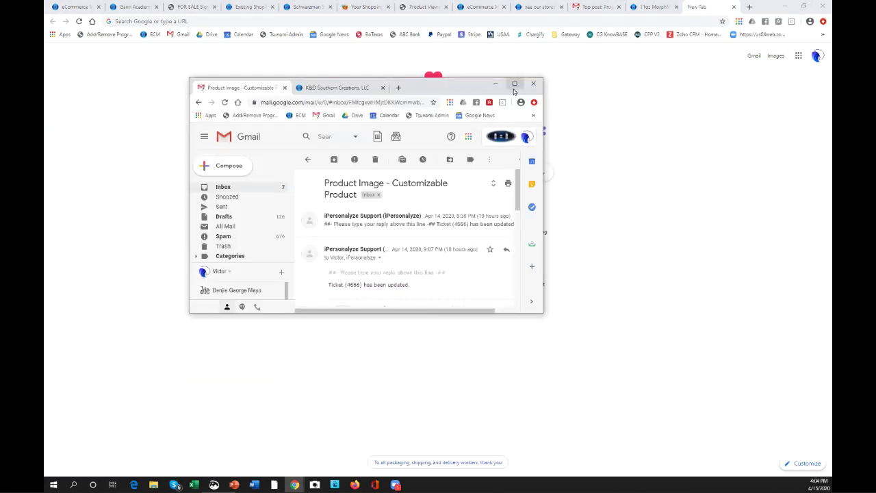
pyautogui.click(499, 92)
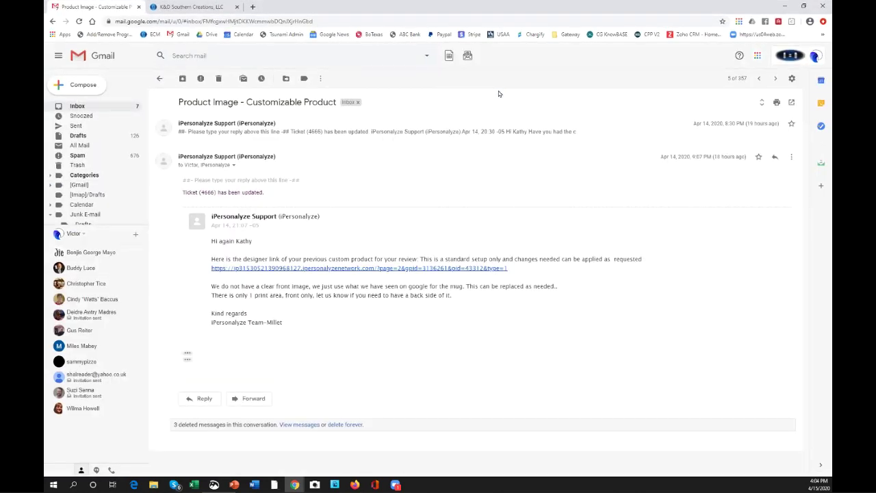